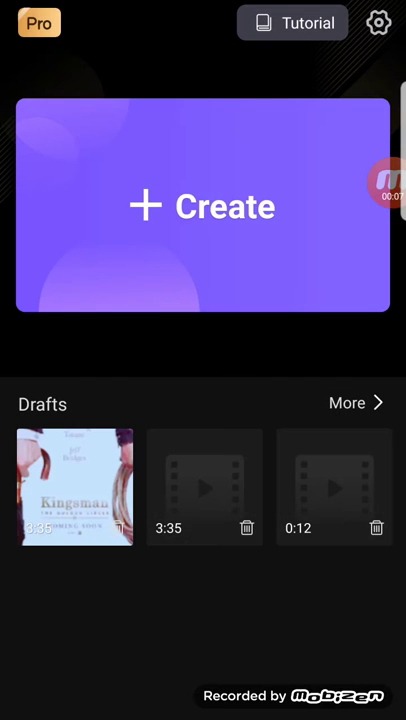
Start a new project with the 1:07 fan-smashing video as its only clip.
click(81, 110)
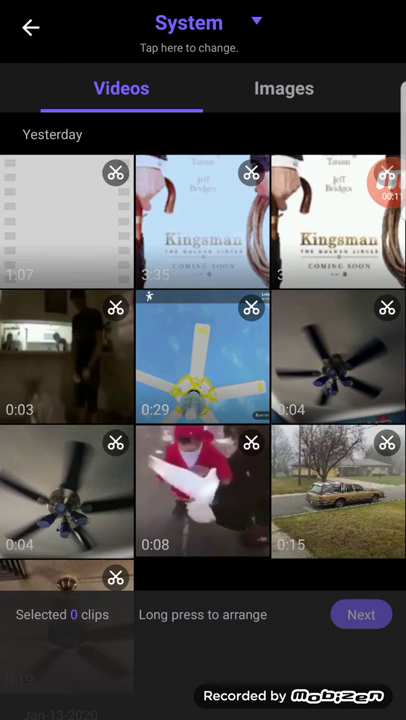
click(60, 220)
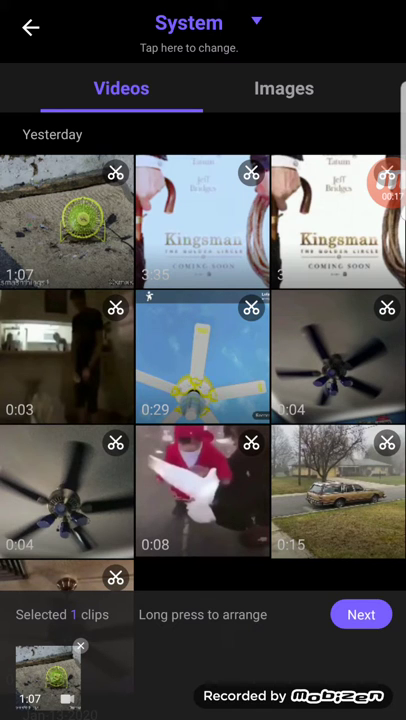
click(60, 220)
click(150, 647)
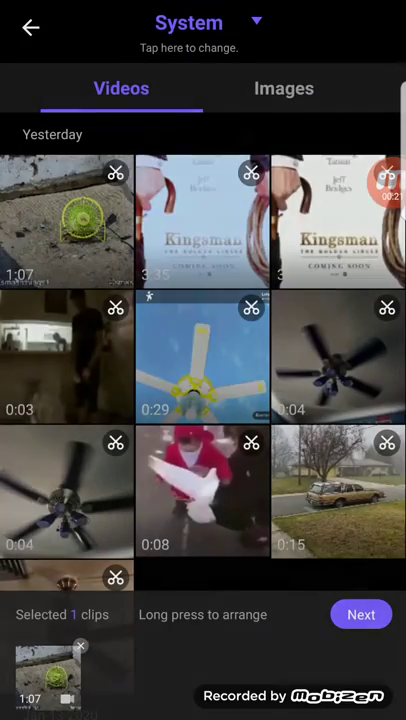
click(361, 614)
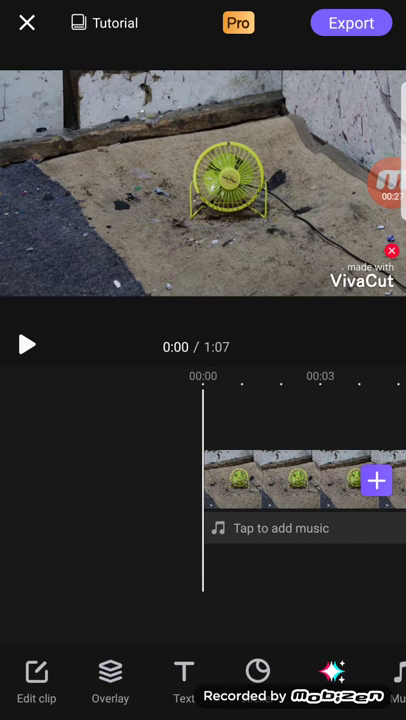
Scrub to 3 seconds, select the fan clip, and open then close the Add clip gallery.
drag(300, 480, 250, 480)
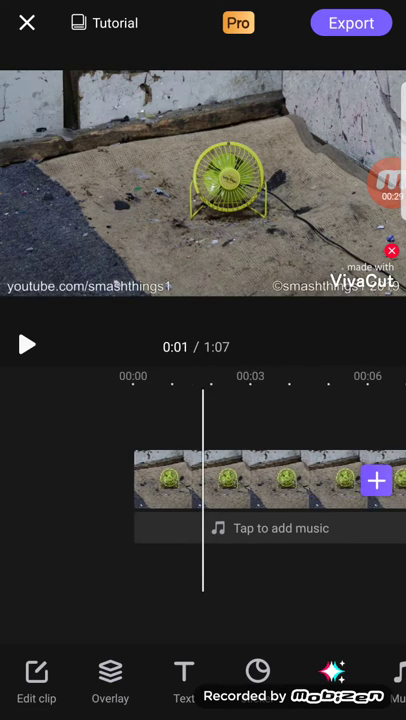
drag(280, 480, 210, 480)
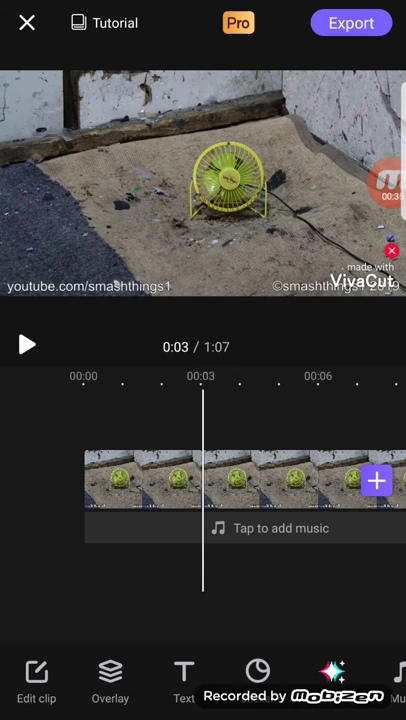
click(140, 480)
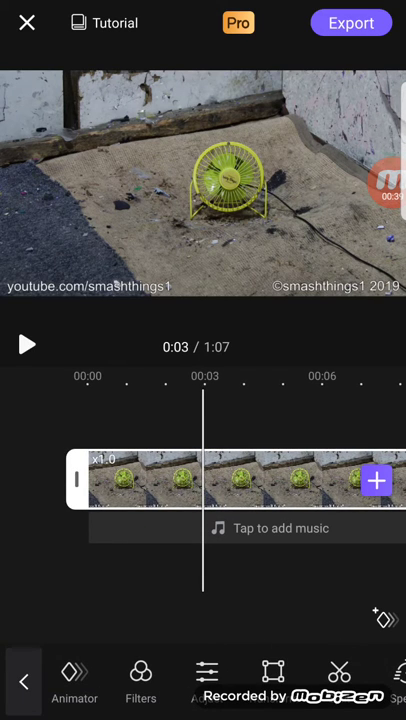
click(376, 480)
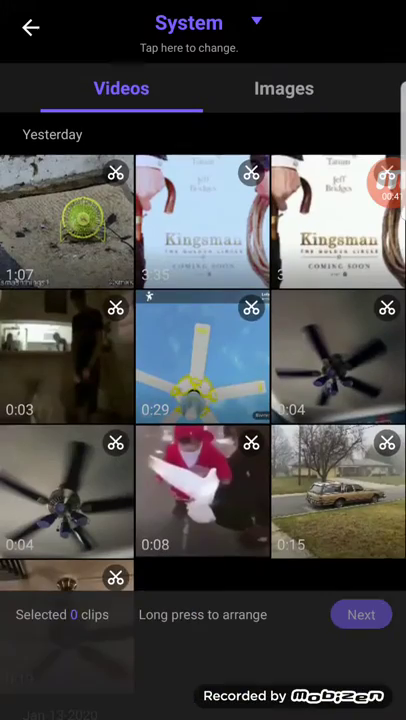
click(30, 27)
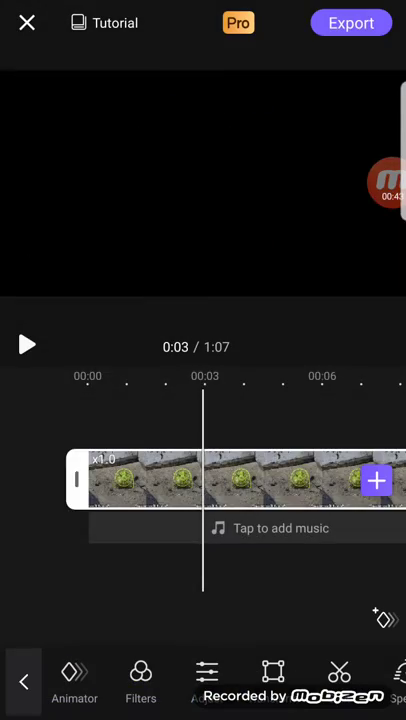
Scrub back to the 3-second mark and reverse the fan clip.
drag(250, 480, 130, 480)
drag(207, 480, 199, 480)
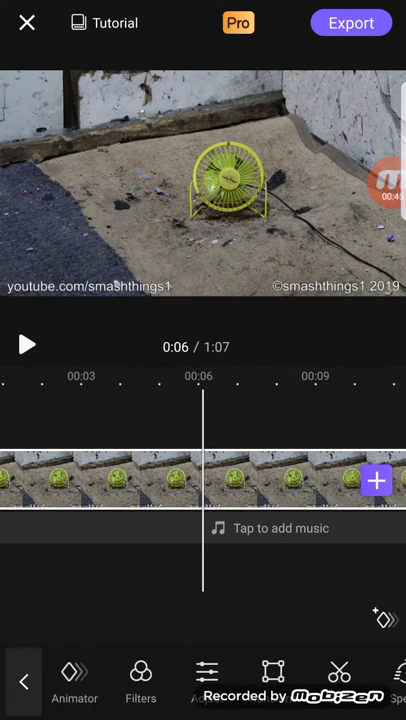
drag(150, 480, 270, 480)
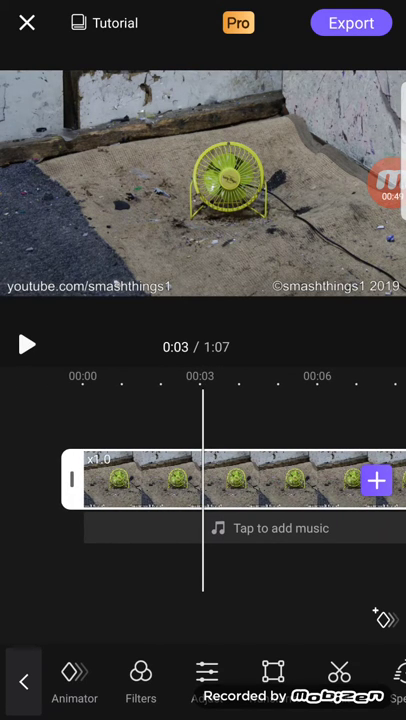
drag(300, 680, 170, 680)
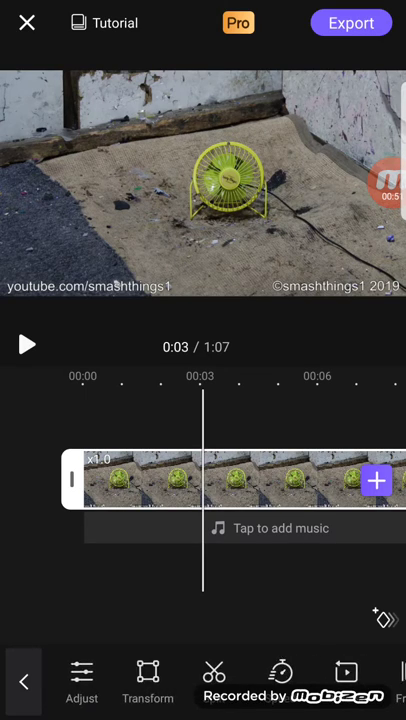
click(255, 675)
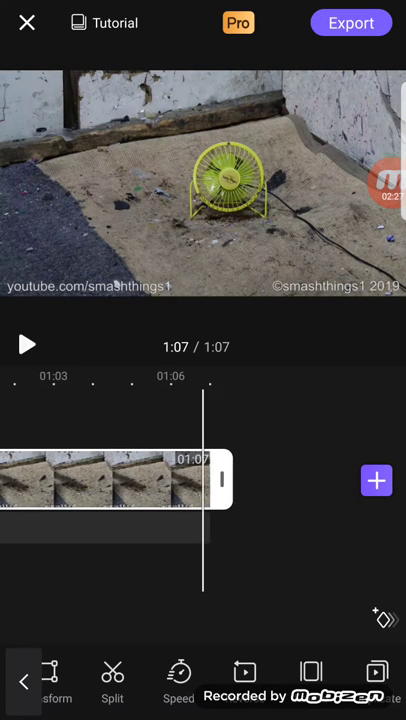
Trim the fan clip's start so the project runs 1:03.
drag(100, 480, 140, 480)
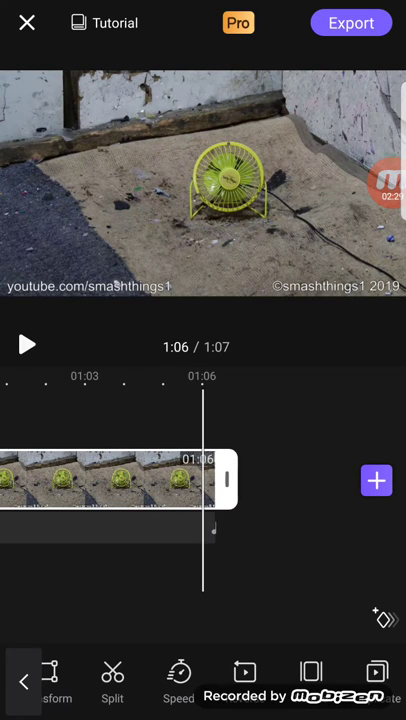
mouse_move(241, 480)
mouse_down()
mouse_move(186, 480)
mouse_move(252, 480)
mouse_up()
drag(60, 480, 360, 480)
drag(60, 480, 360, 480)
mouse_move(332, 480)
mouse_down()
mouse_move(60, 480)
mouse_move(361, 480)
mouse_up()
drag(128, 480, 13, 480)
Trim the clip's end so the project totals 0:45.
drag(300, 480, 150, 480)
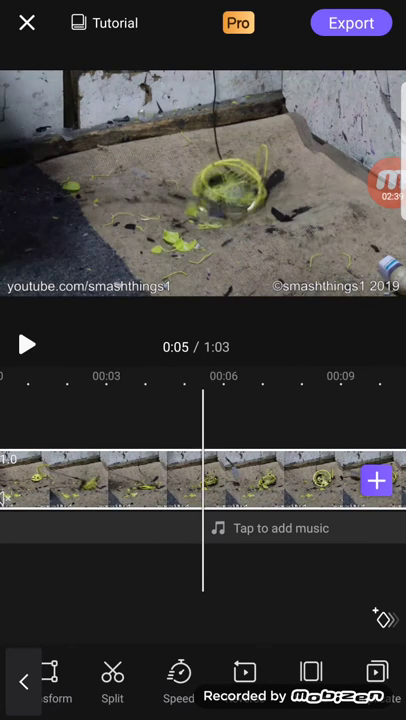
mouse_move(60, 480)
mouse_down()
mouse_move(330, 480)
mouse_move(14, 480)
mouse_move(360, 480)
mouse_move(10, 480)
mouse_up()
drag(360, 480, 54, 480)
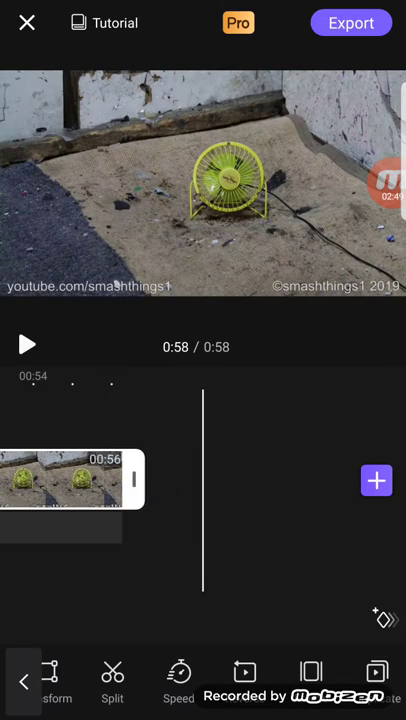
drag(150, 480, 230, 480)
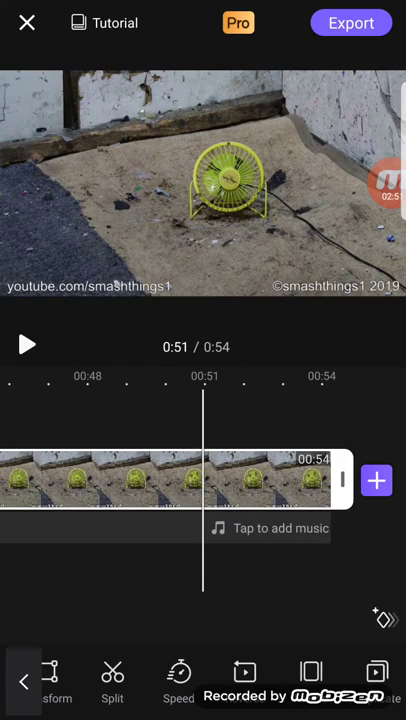
drag(341, 480, 20, 480)
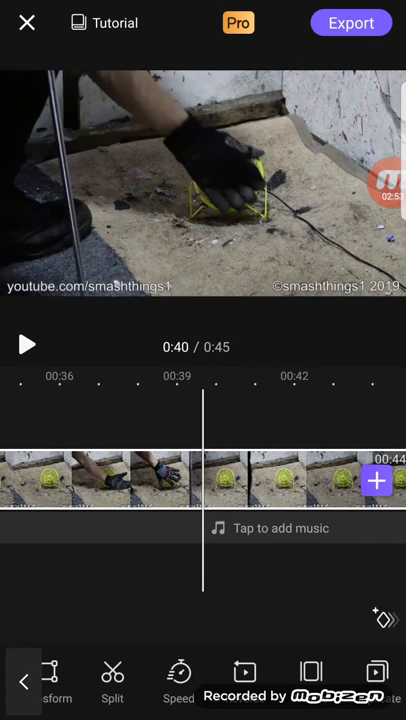
drag(300, 480, 100, 480)
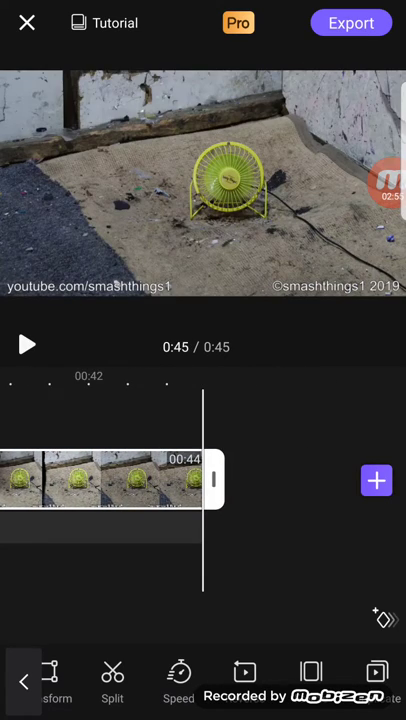
Play the 0:45 clip with media volume at maximum, then rewind to 0:00.
click(27, 345)
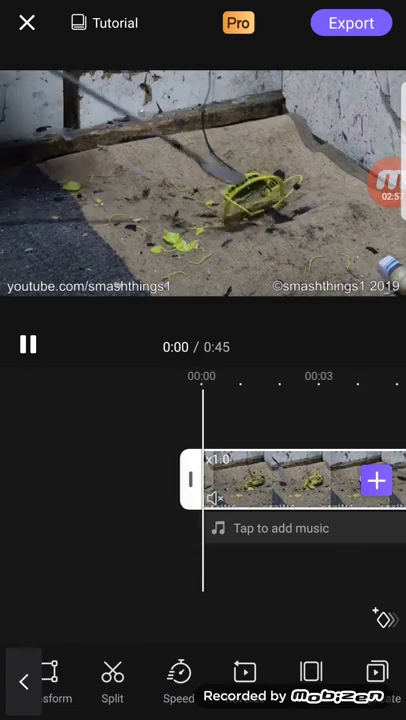
key(XF86AudioRaiseVolume)
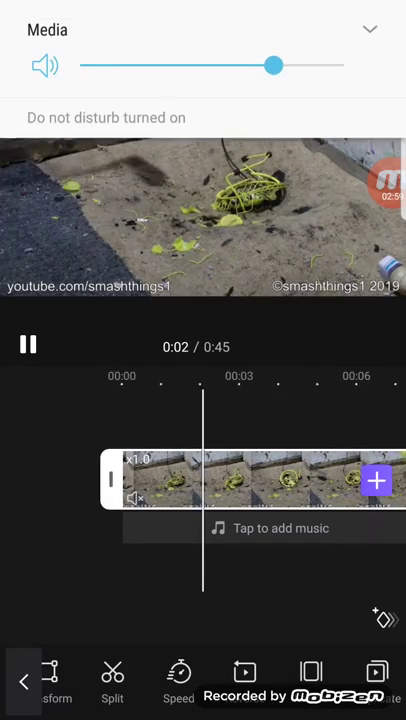
key(XF86AudioRaiseVolume)
key(XF86AudioRaiseVolume)
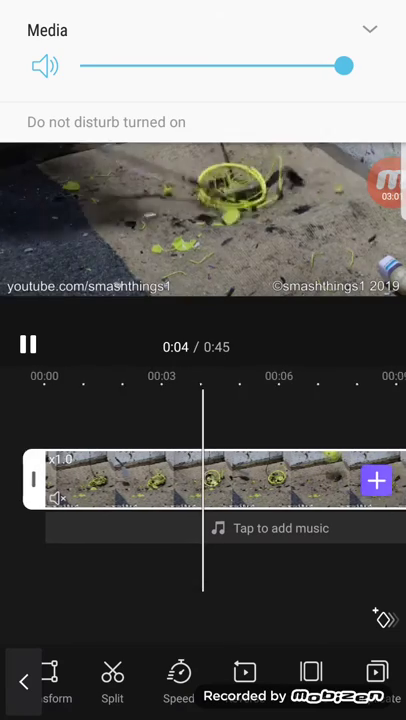
click(27, 345)
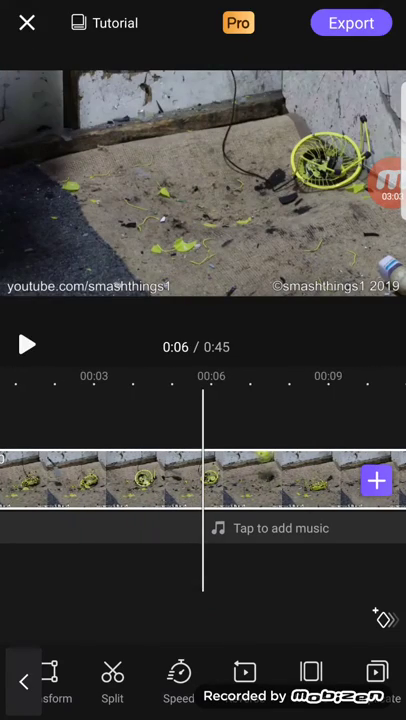
drag(100, 480, 310, 480)
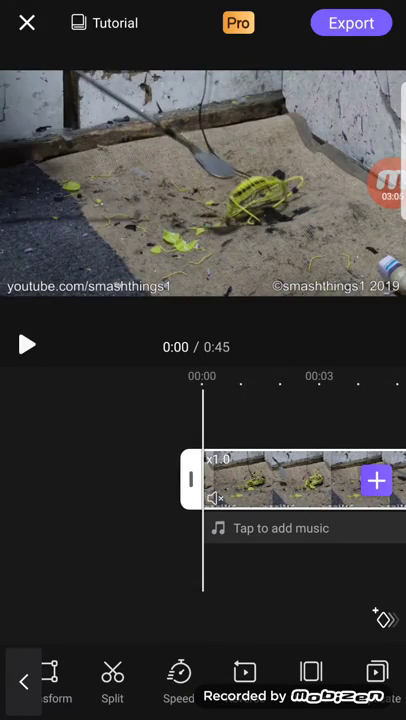
Trim the first clip down to about 3 seconds and play it back.
mouse_move(250, 480)
mouse_down()
mouse_move(160, 480)
mouse_move(380, 480)
mouse_up()
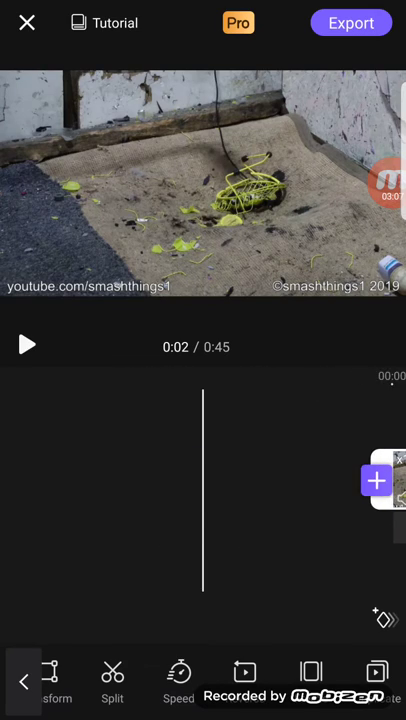
mouse_move(80, 480)
mouse_down()
mouse_move(240, 480)
mouse_move(110, 480)
mouse_up()
drag(300, 480, 60, 480)
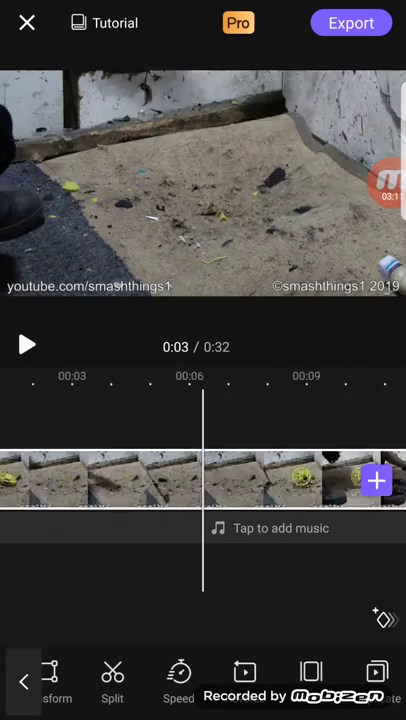
drag(300, 480, 60, 480)
drag(300, 480, 100, 480)
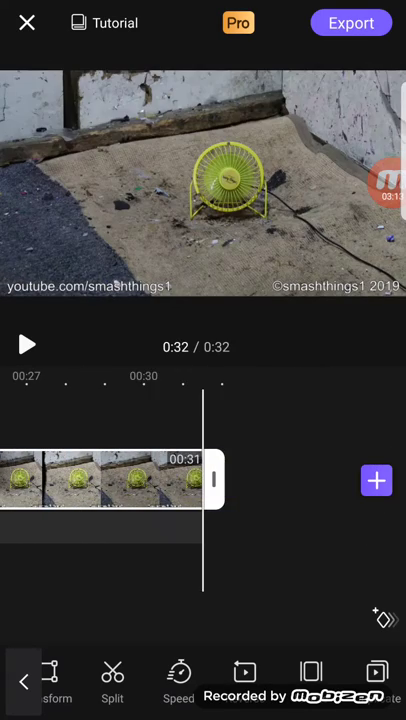
drag(181, 480, 15, 480)
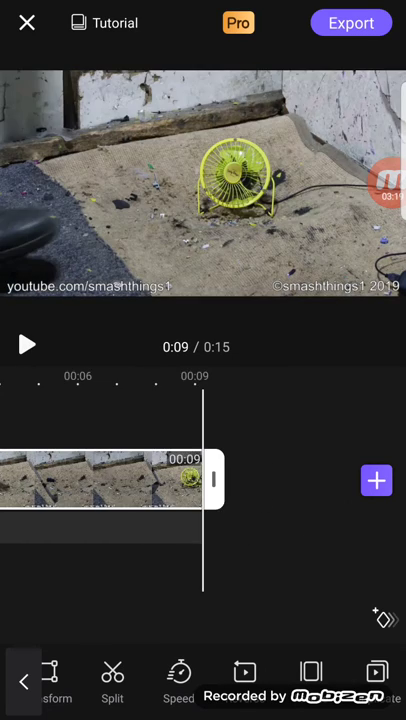
drag(93, 480, 99, 480)
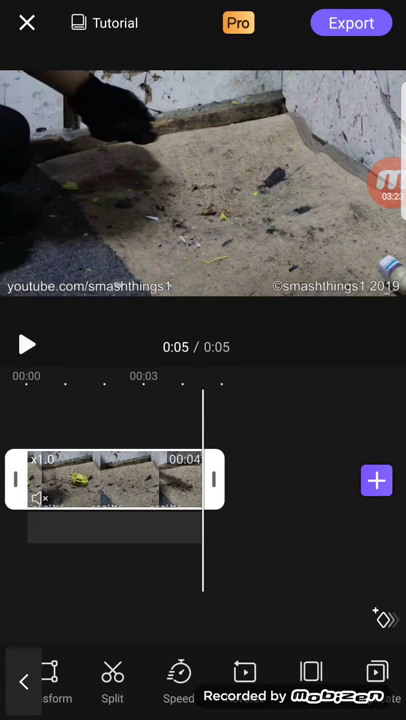
drag(213, 480, 129, 480)
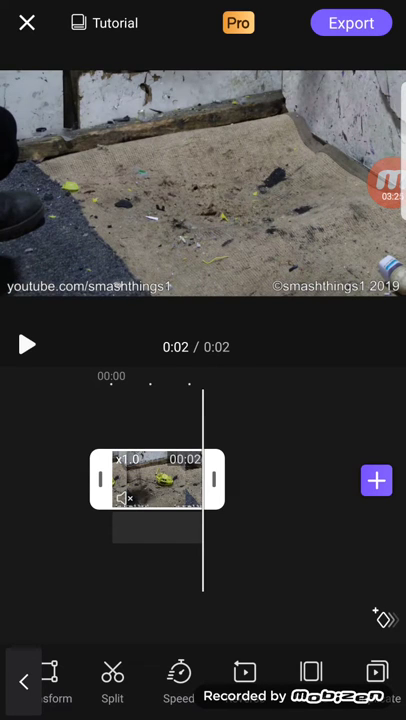
drag(213, 480, 249, 480)
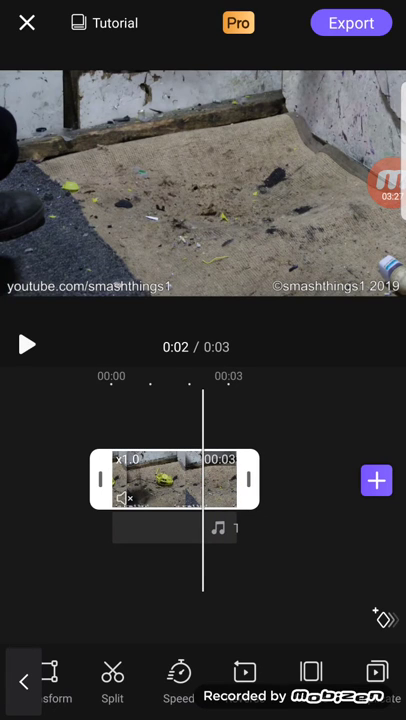
click(27, 345)
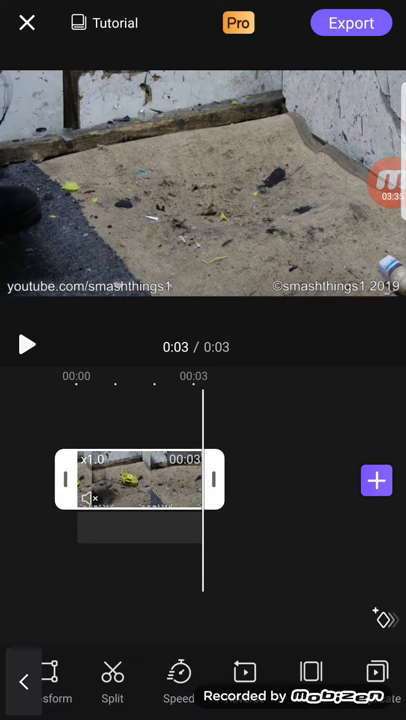
Append the 1:07 fan video as a second clip.
click(376, 480)
click(67, 220)
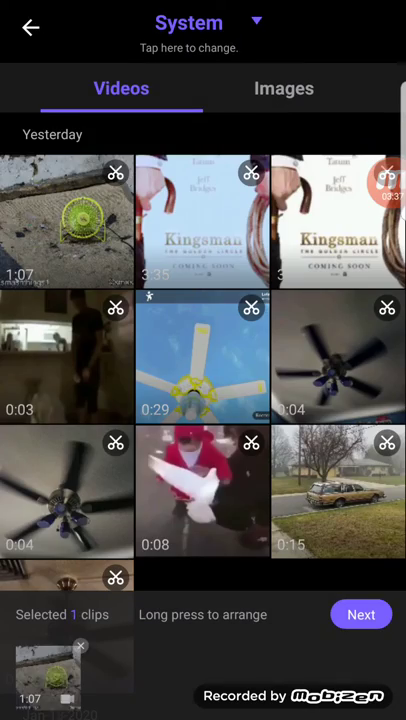
click(361, 614)
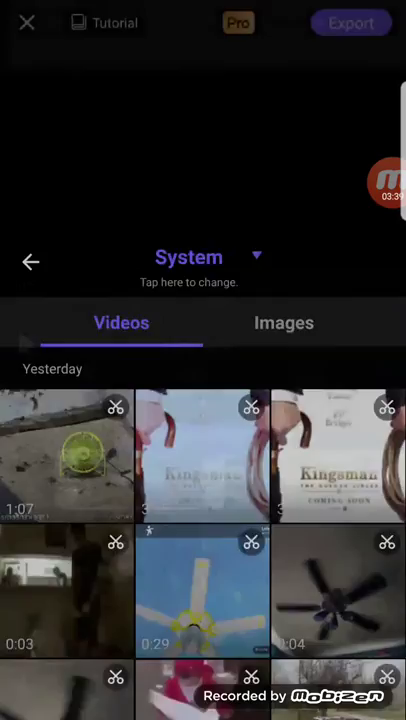
Move the 1:07 fan video ahead of the short clip.
drag(150, 480, 135, 480)
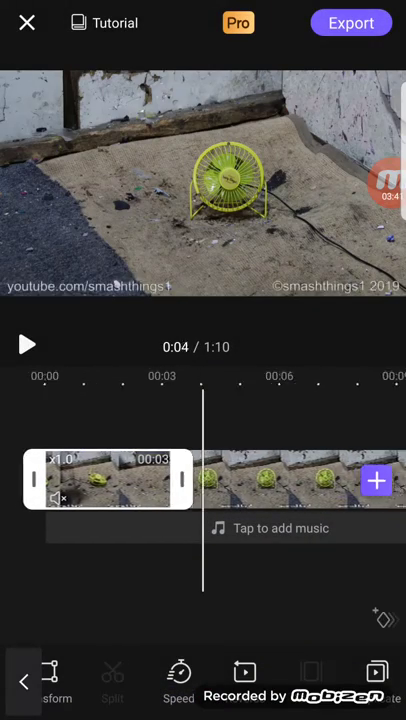
click(270, 480)
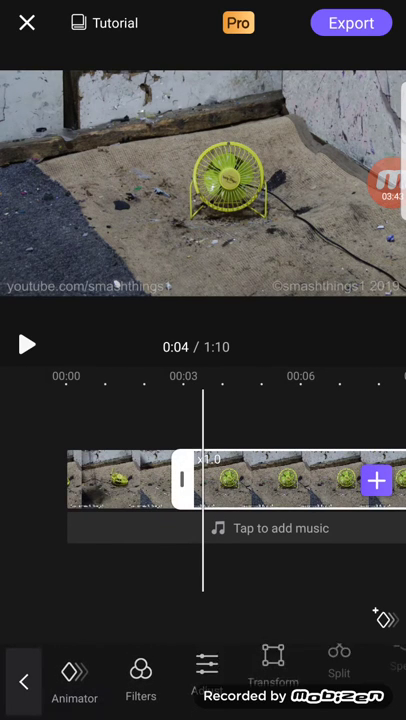
mouse_move(181, 480)
mouse_down()
mouse_move(207, 480)
mouse_move(181, 480)
mouse_up()
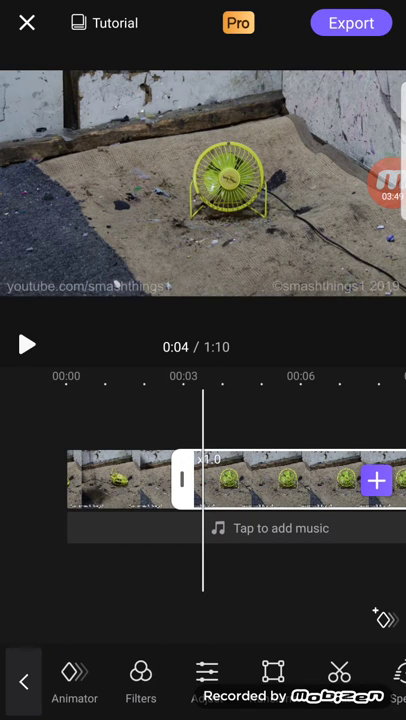
drag(270, 480, 100, 480)
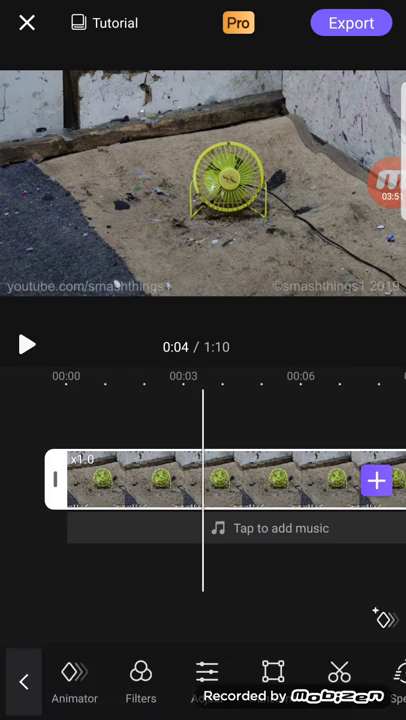
Scrub to the end of the fan video and start shortening its end.
drag(300, 480, 180, 480)
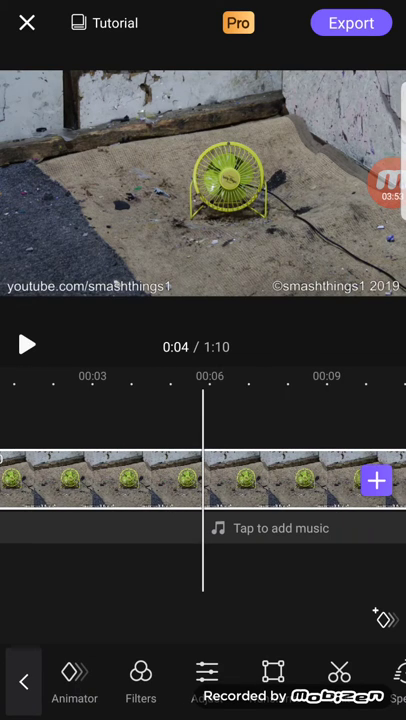
drag(320, 480, 80, 480)
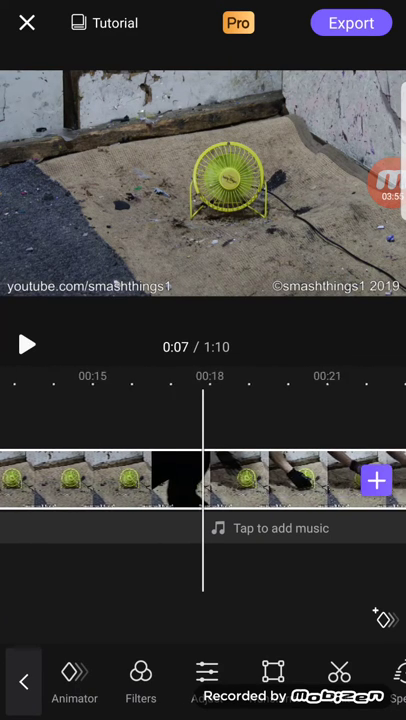
mouse_move(330, 480)
mouse_down()
mouse_move(60, 480)
mouse_move(120, 480)
mouse_up()
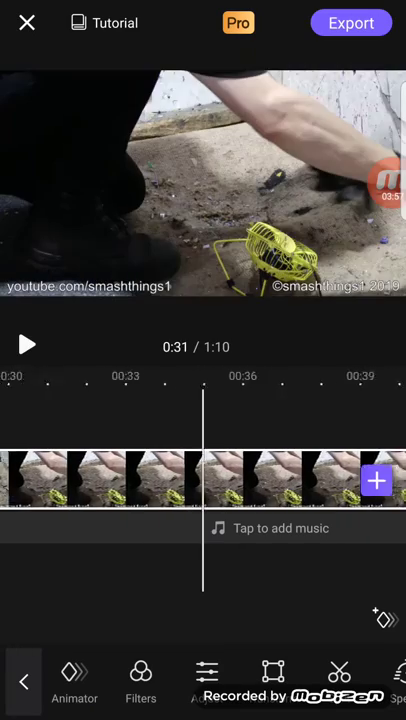
drag(330, 480, 80, 480)
drag(330, 480, 100, 480)
drag(300, 480, 250, 480)
drag(300, 480, 180, 480)
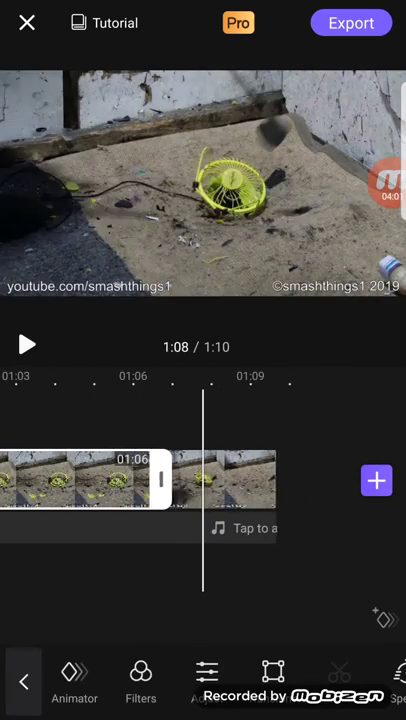
drag(30, 480, 16, 480)
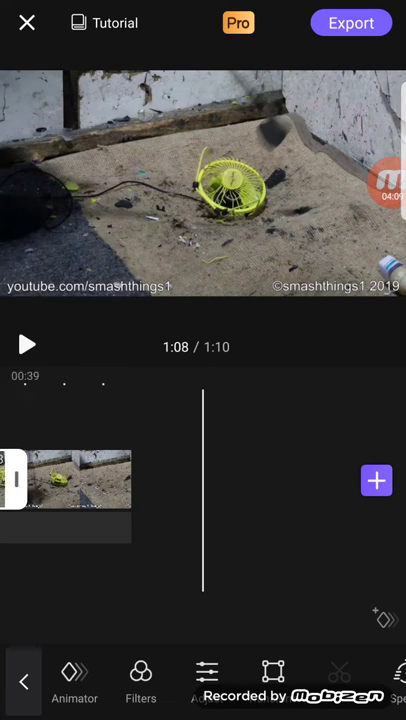
mouse_move(17, 480)
mouse_down()
mouse_move(10, 480)
mouse_move(14, 480)
mouse_up()
Play the 5-second project from the start.
click(27, 345)
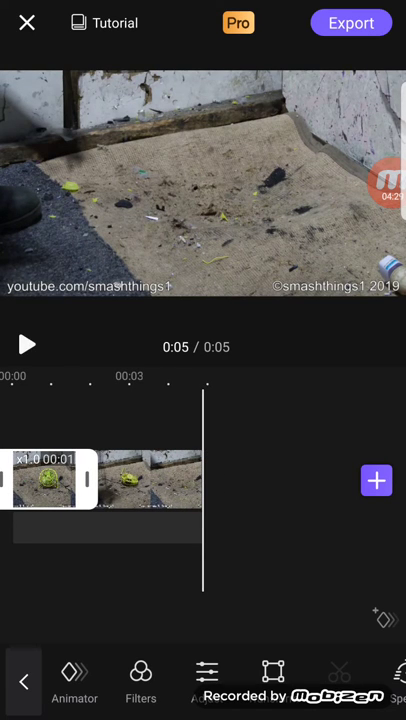
Select the second clip, briefly open Adjust, and reverse the clip's playback.
click(150, 480)
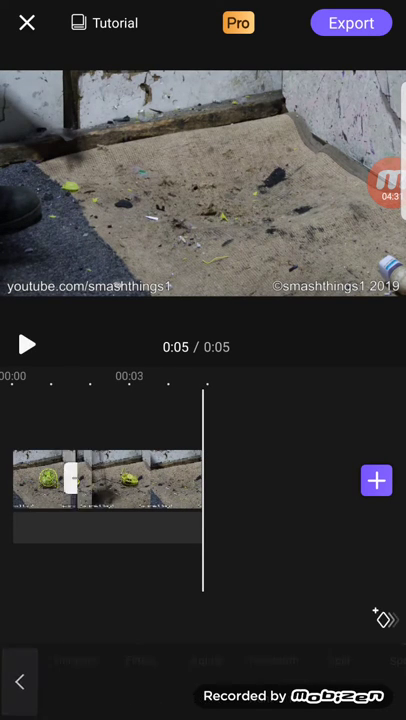
click(207, 680)
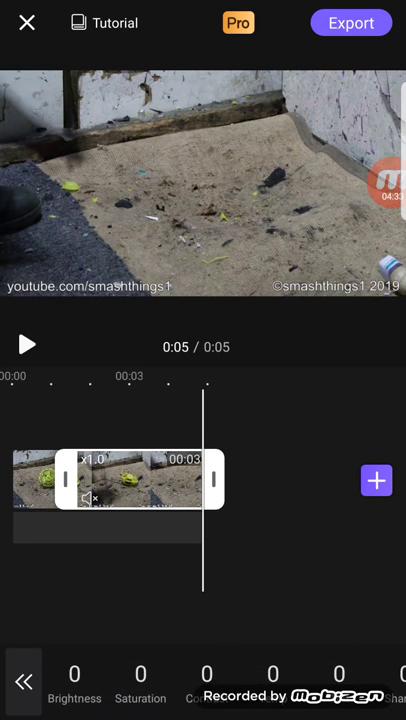
click(24, 680)
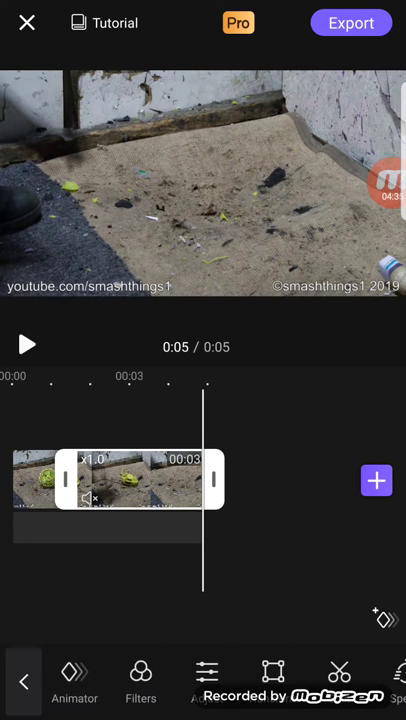
drag(340, 680, 80, 680)
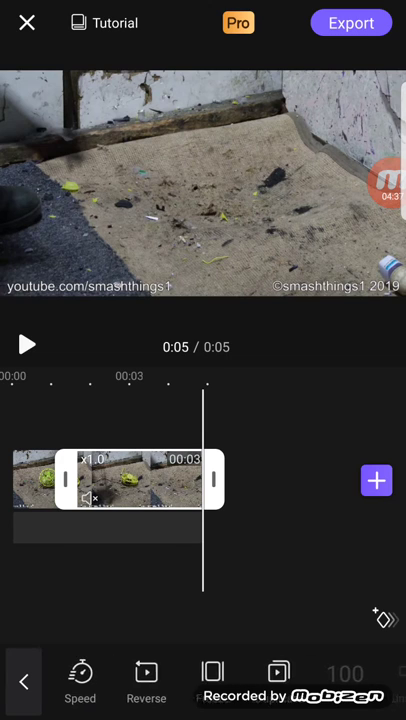
drag(300, 680, 210, 680)
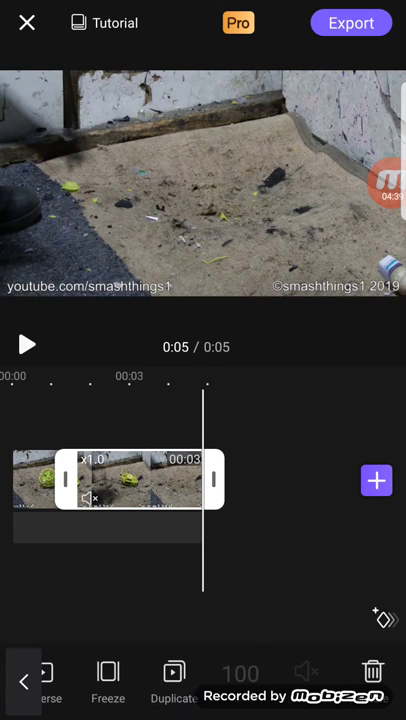
drag(100, 680, 180, 680)
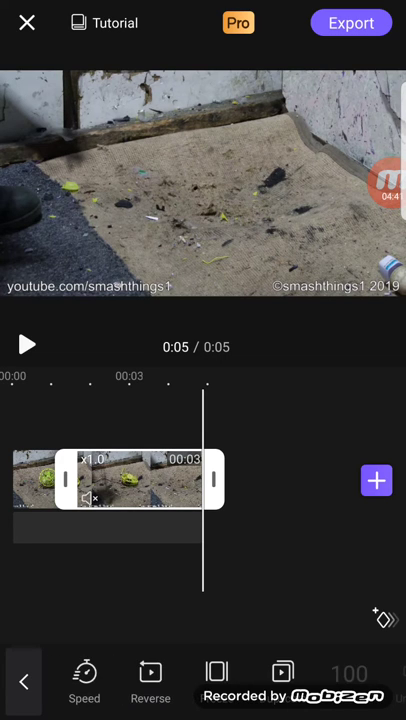
click(83, 383)
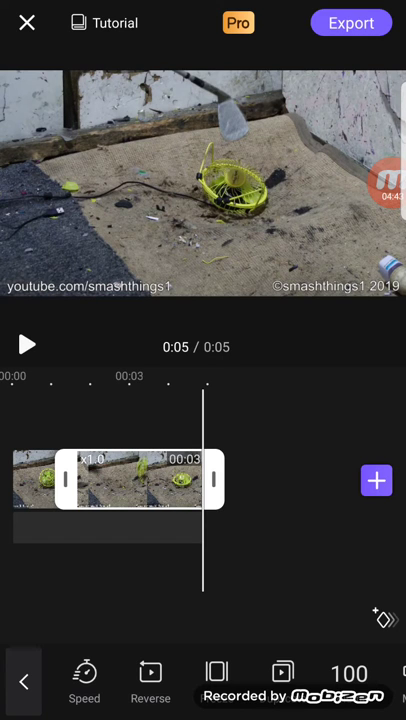
drag(300, 680, 160, 680)
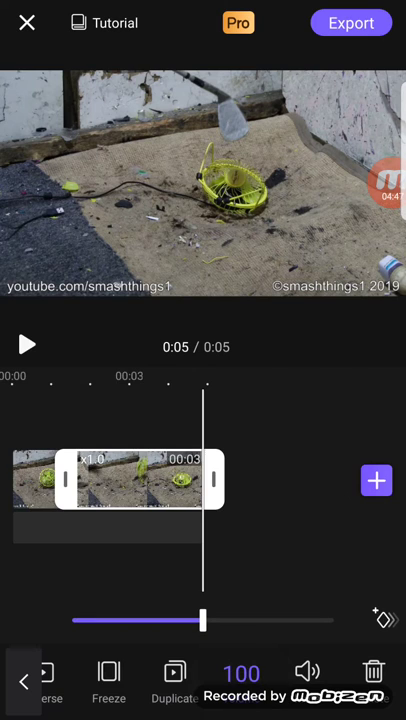
Rewind to the clip's start and raise its volume from 100 to 200.
mouse_move(100, 480)
mouse_down()
mouse_move(300, 480)
mouse_move(120, 480)
mouse_up()
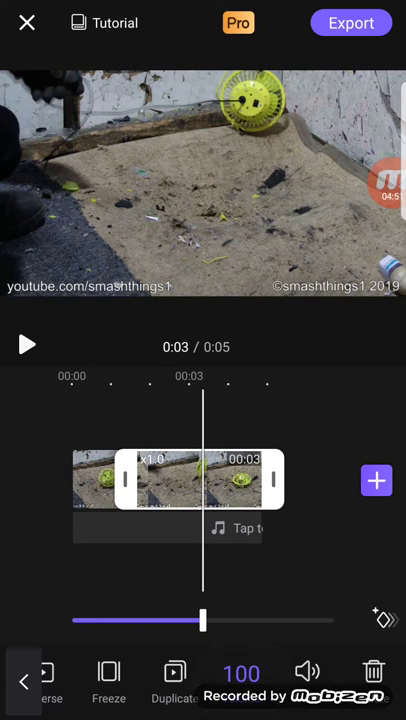
drag(203, 621, 333, 621)
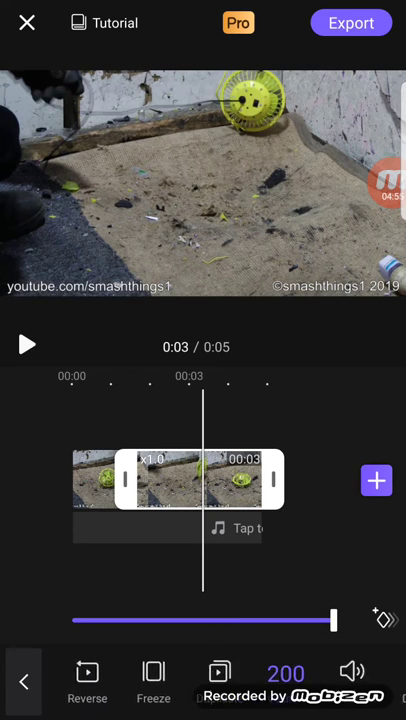
scroll(200, 680, left, 5)
Slow the clip to 0.2x, trim its tail shorter, and play the 2:23 project.
click(212, 680)
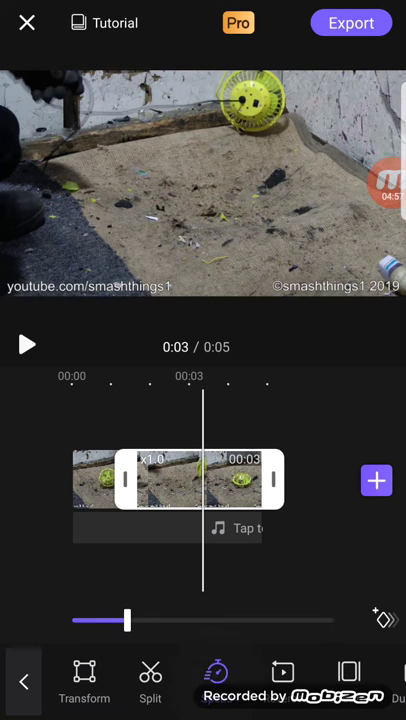
drag(127, 621, 72, 621)
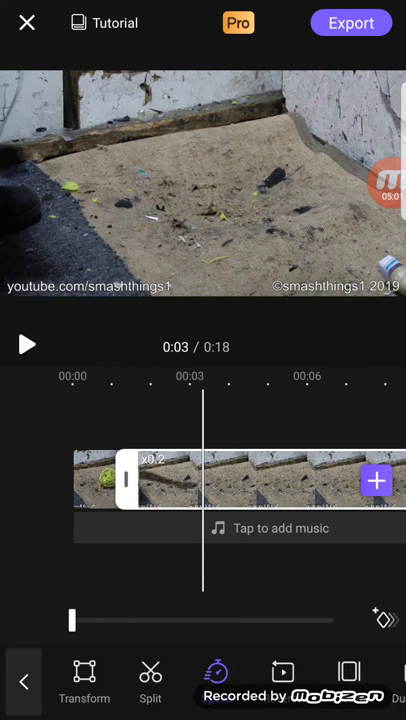
drag(300, 480, 60, 480)
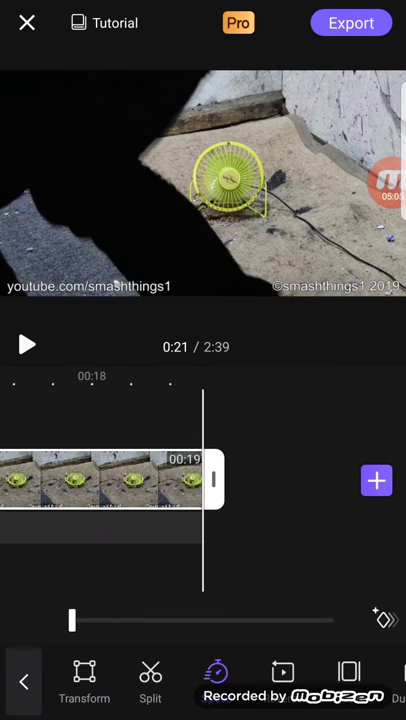
drag(213, 480, 38, 480)
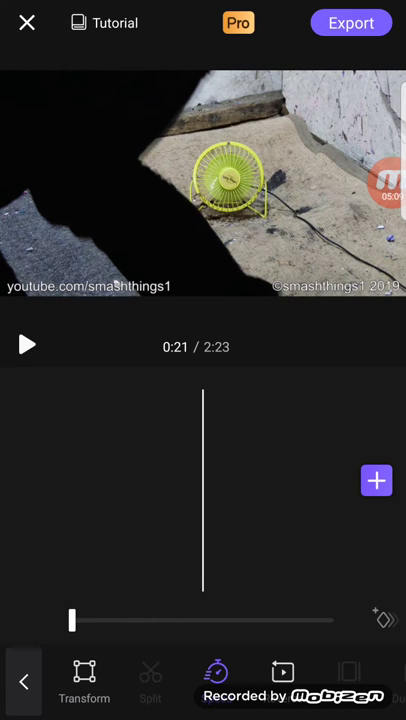
click(27, 345)
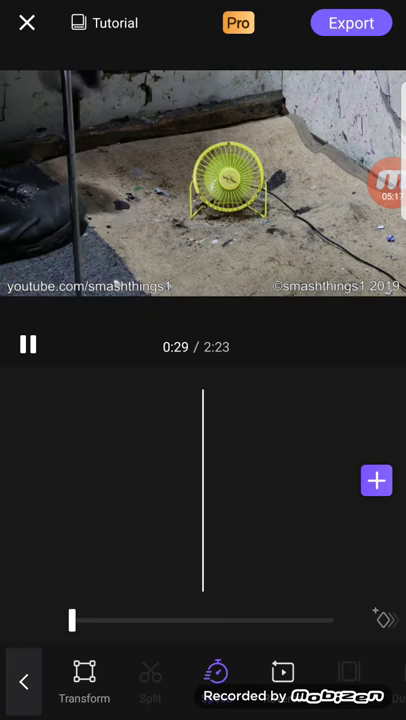
Deselect the clip, exit to the home screen, and reopen the 2:23 fan draft.
click(23, 680)
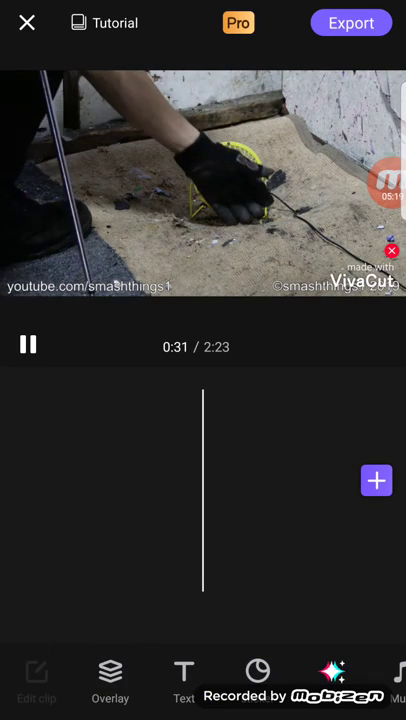
click(27, 22)
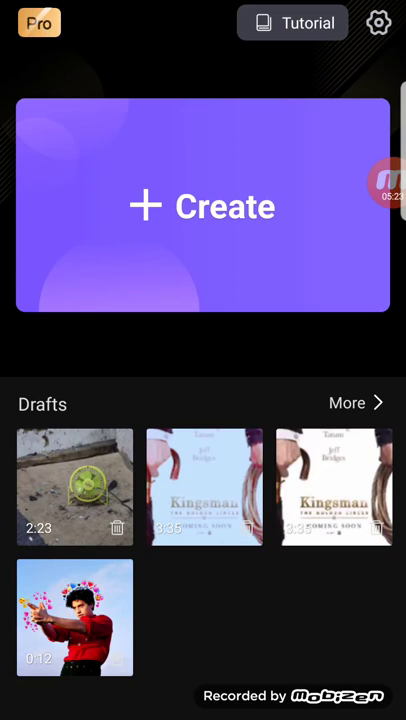
click(74, 486)
drag(300, 480, 120, 480)
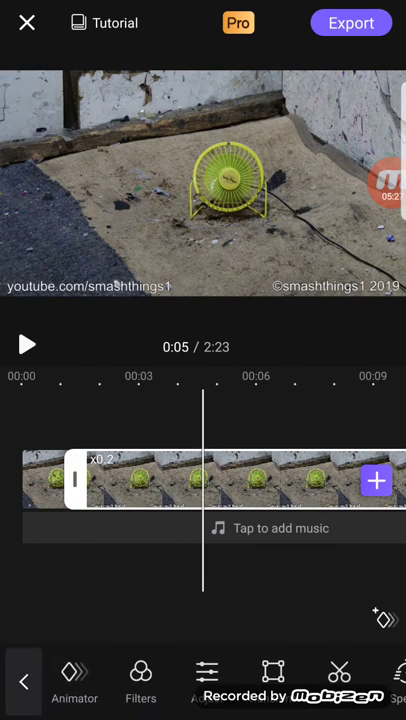
Scrub to the fan clip's end and trim its tail so the project ends at 0:21.
drag(300, 480, 60, 480)
drag(300, 480, 60, 480)
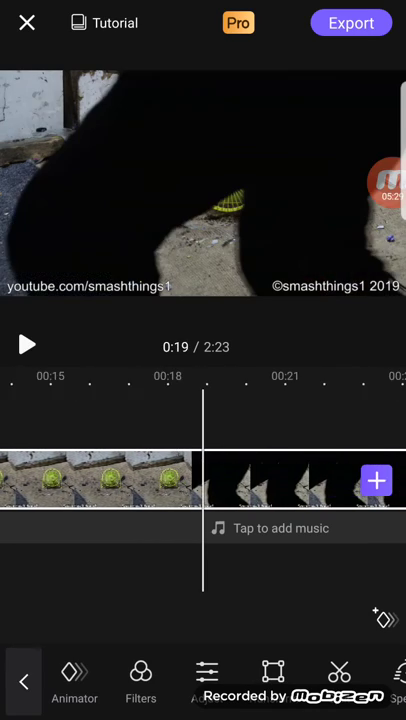
drag(300, 480, 60, 480)
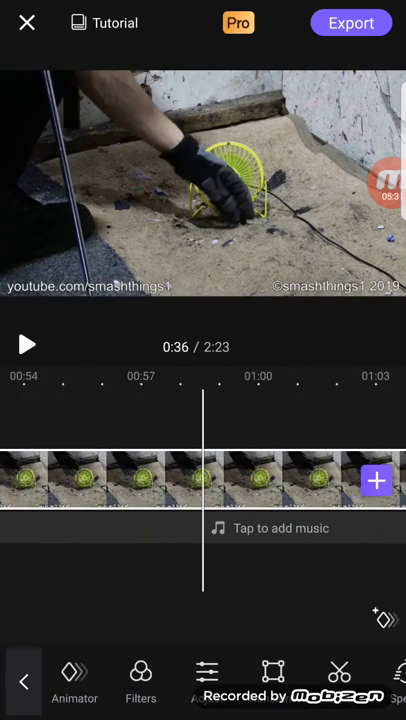
drag(300, 480, 60, 480)
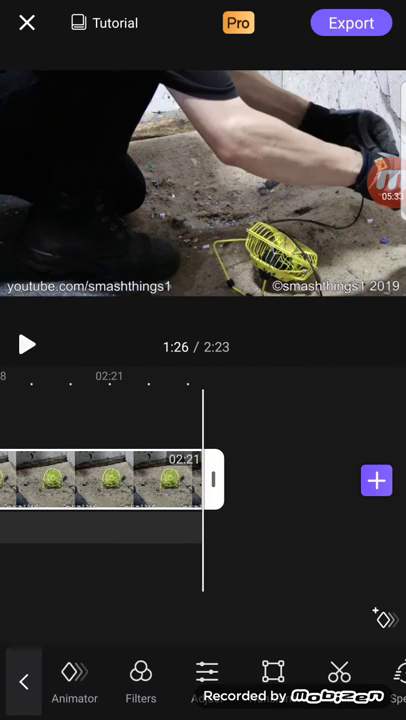
drag(300, 480, 60, 480)
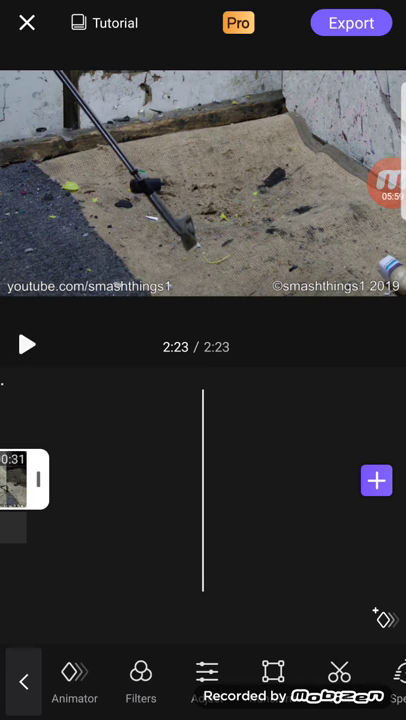
drag(38, 479, 213, 479)
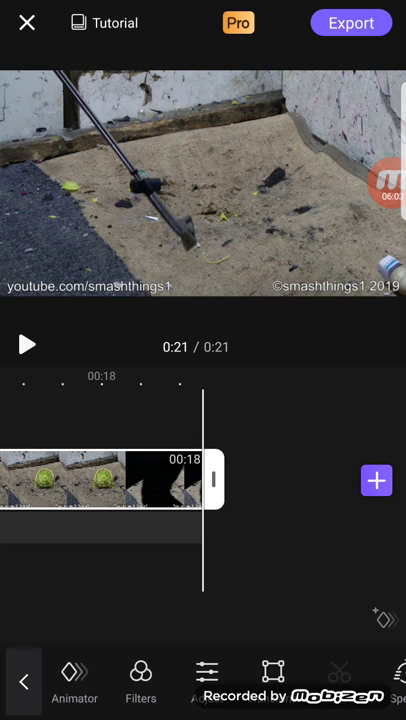
click(388, 185)
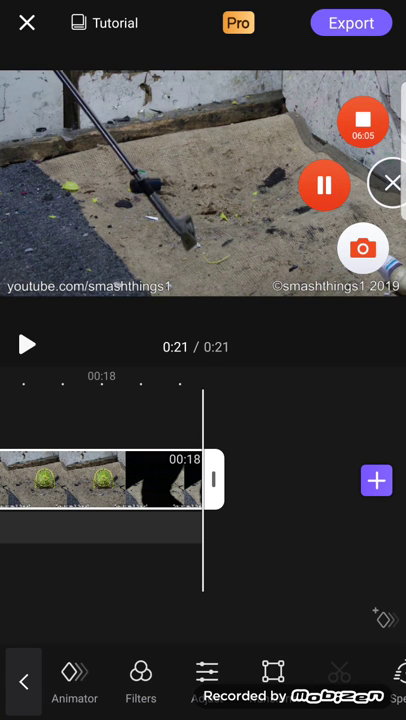